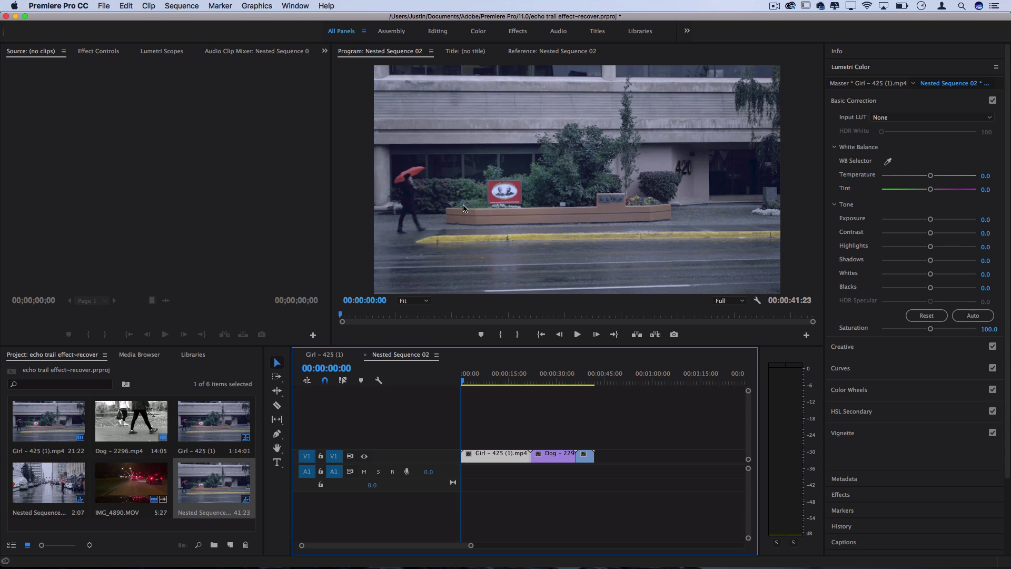
Scrub Nested Sequence 02 to preview the dog walk and night drive clips.
click(544, 375)
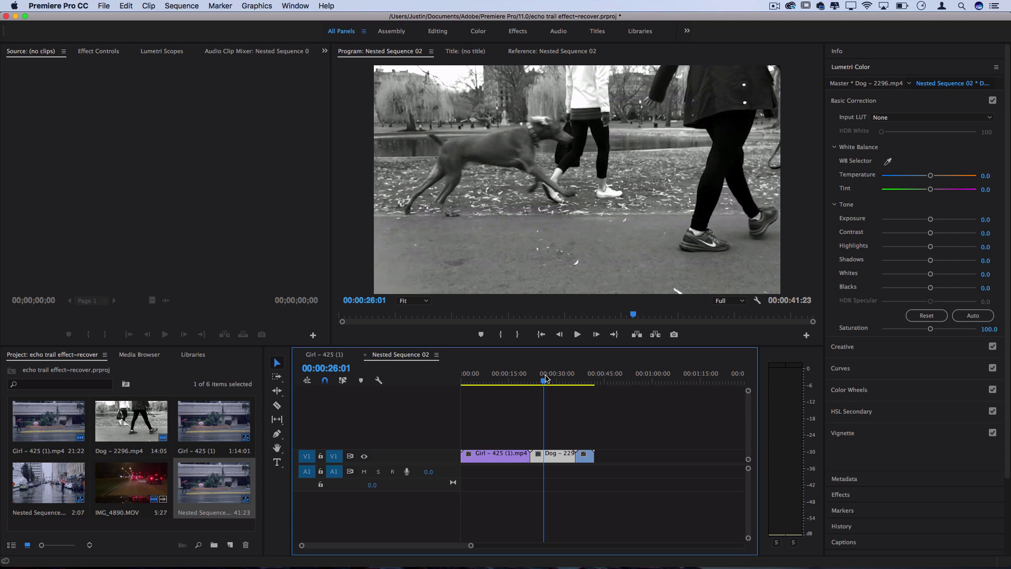
drag(549, 377, 541, 377)
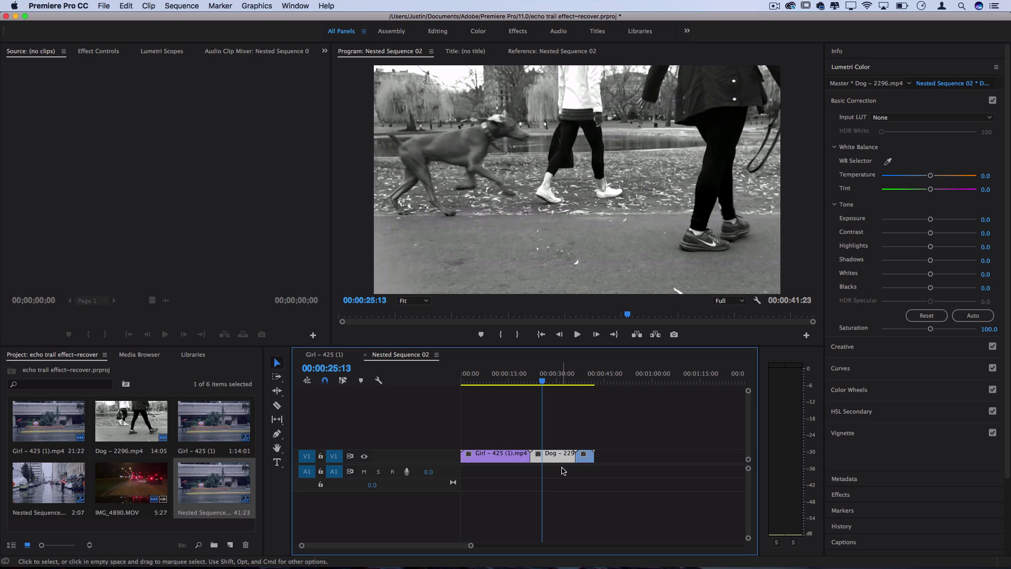
click(581, 377)
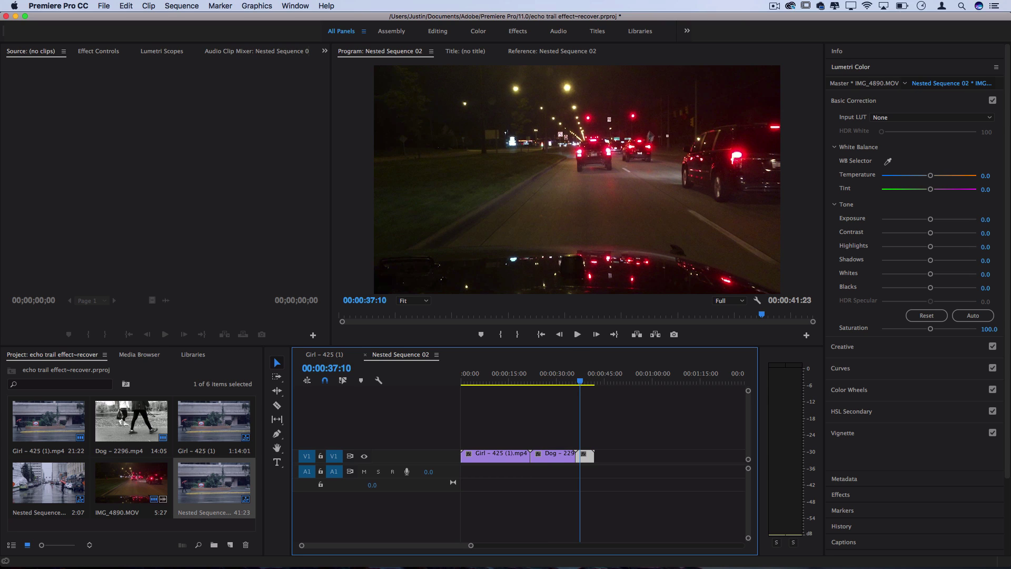
drag(547, 377, 500, 385)
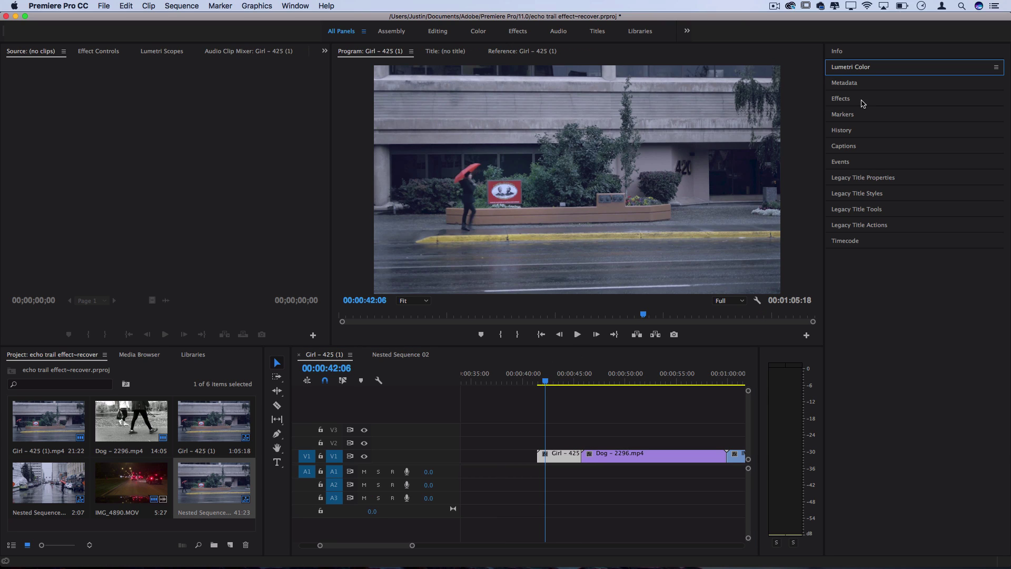
Search effects for 'echo' and drag Video Effects > Time > Echo onto the Girl clip.
click(862, 103)
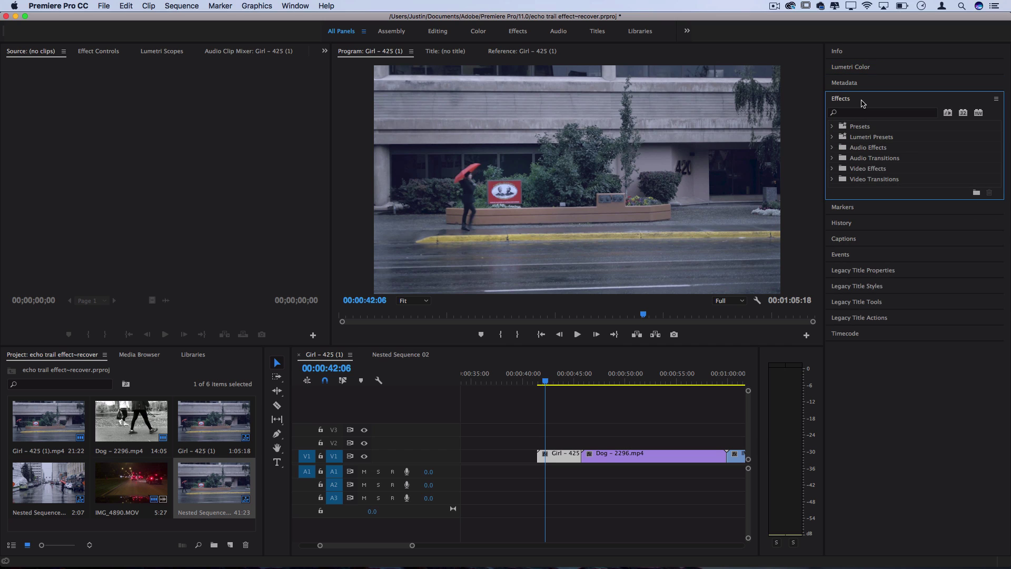
click(863, 113)
text(echo)
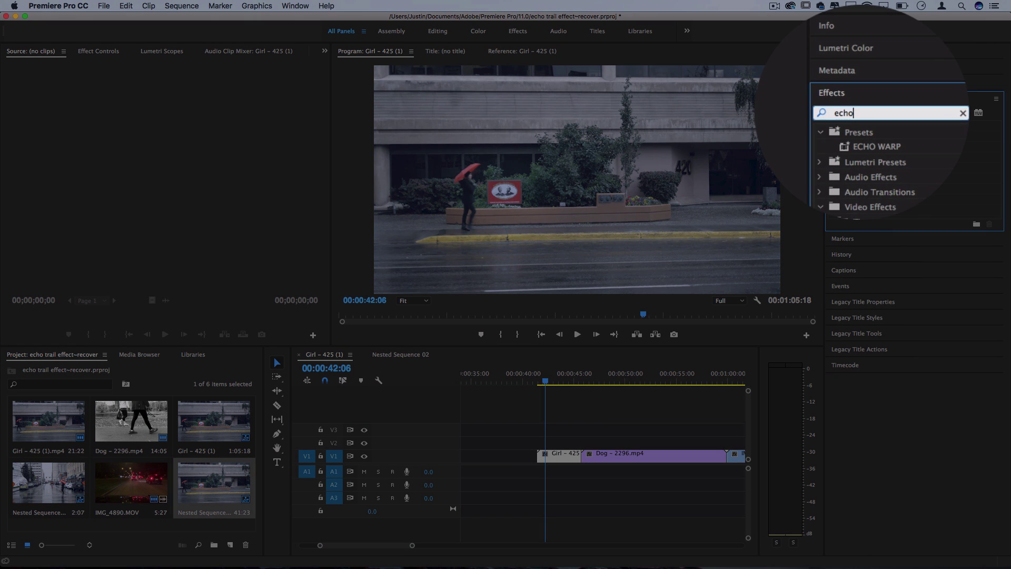
click(863, 193)
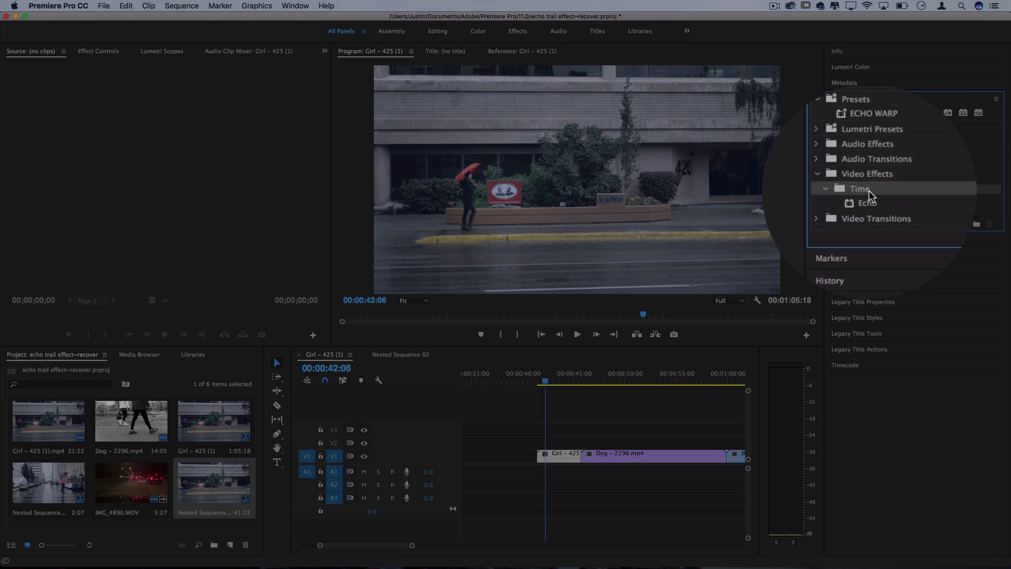
drag(869, 201, 558, 456)
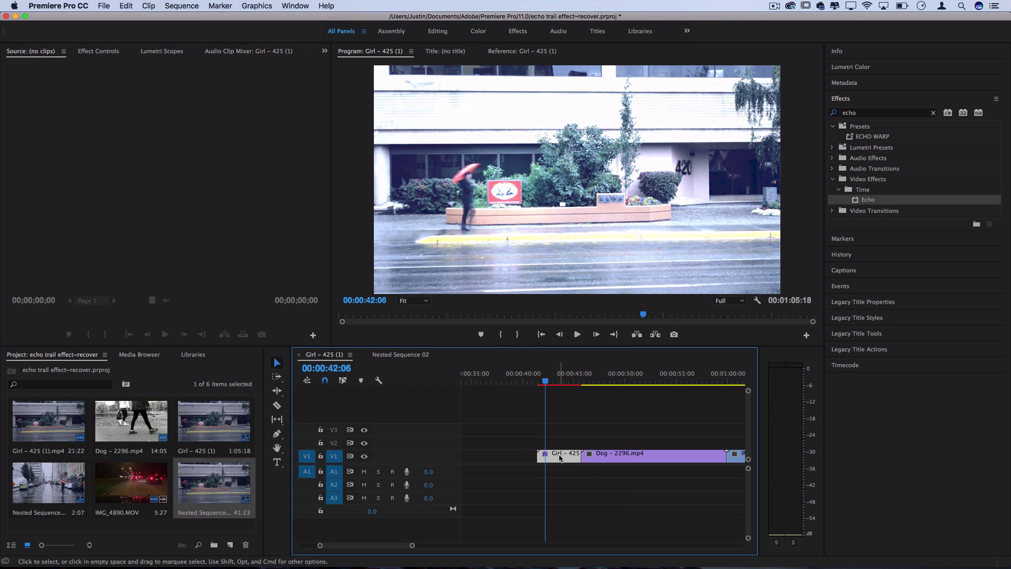
click(558, 456)
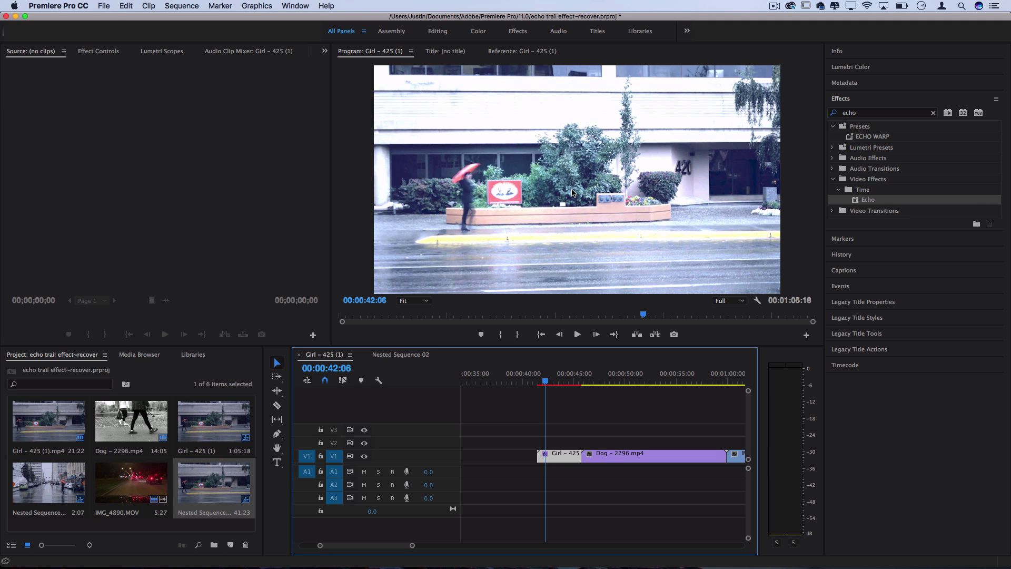
In Effect Controls, set the Girl clip's Echo Time to -0.333 seconds.
click(98, 51)
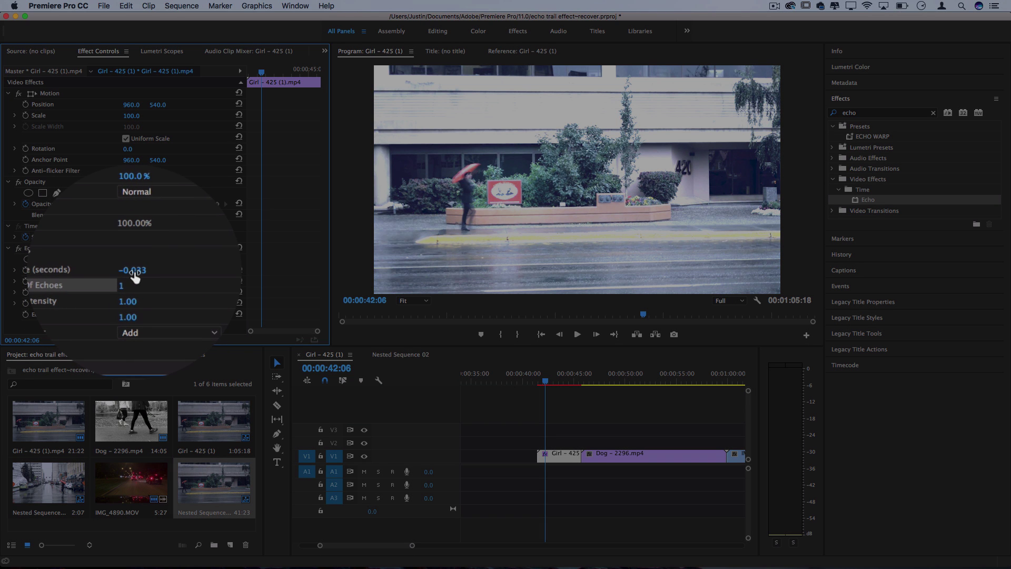
drag(126, 270, 137, 272)
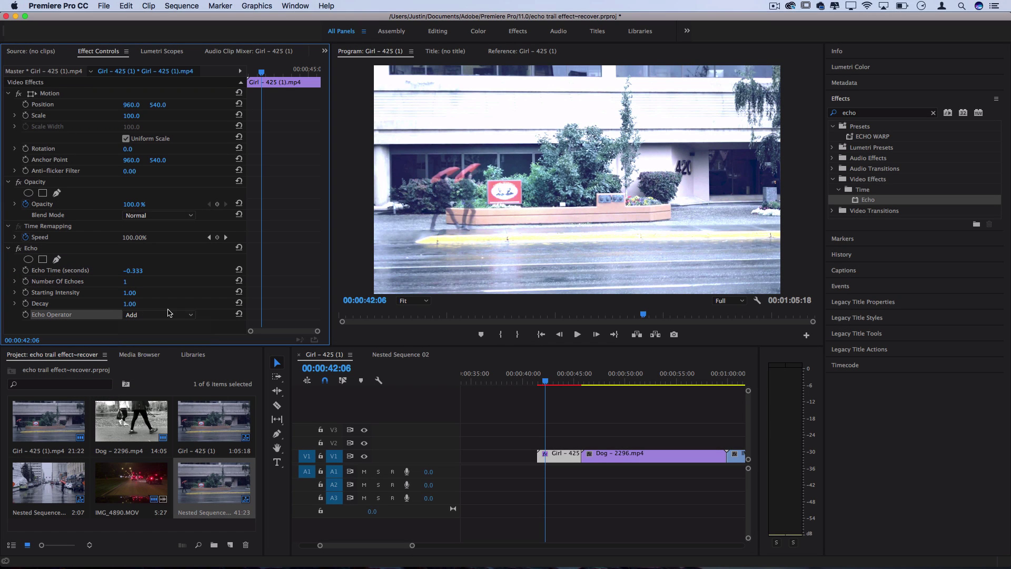
Try the Maximum echo operator on the Girl clip, then settle on Minimum.
click(168, 312)
click(153, 325)
click(159, 314)
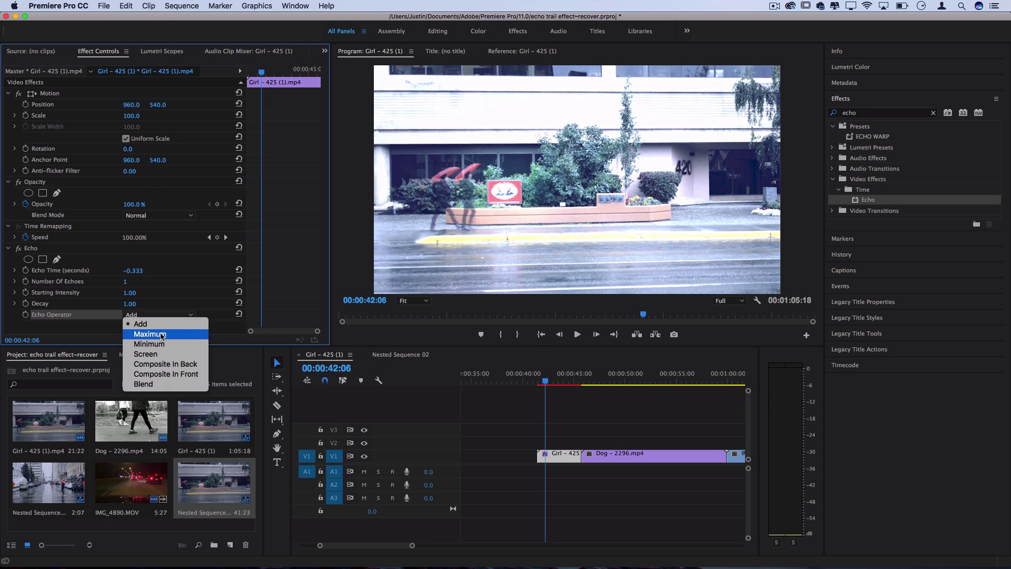
click(162, 335)
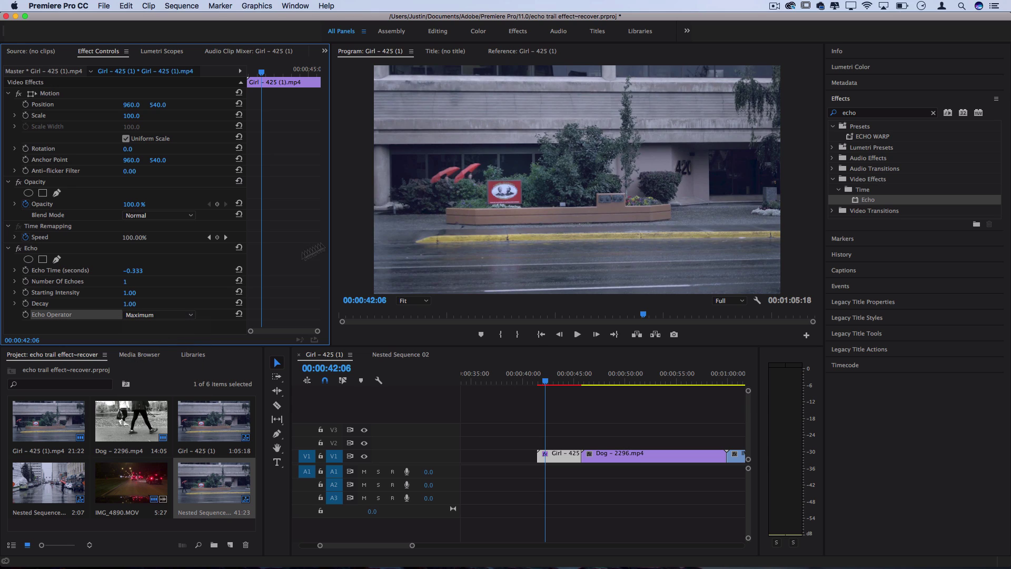
click(158, 315)
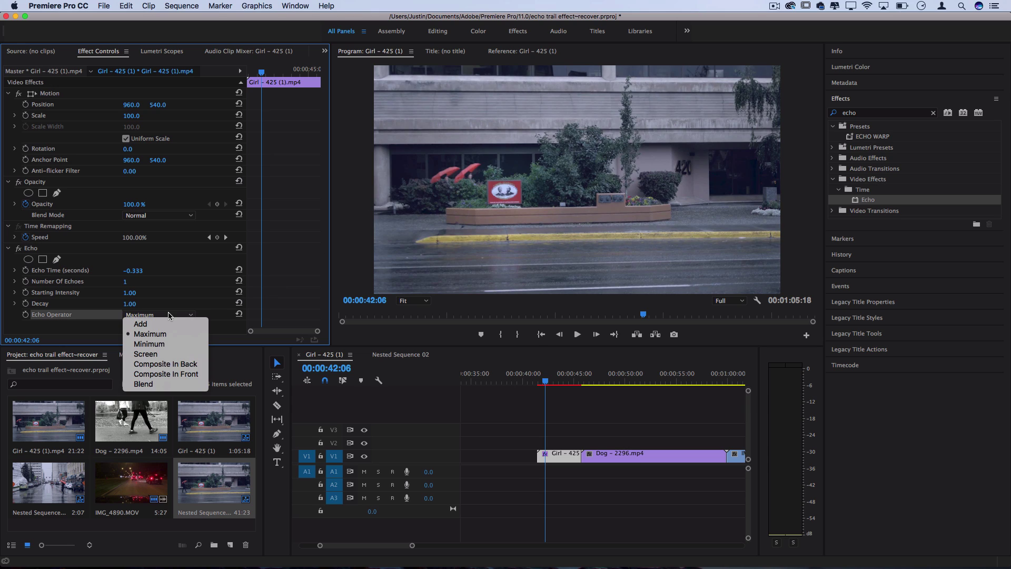
click(150, 344)
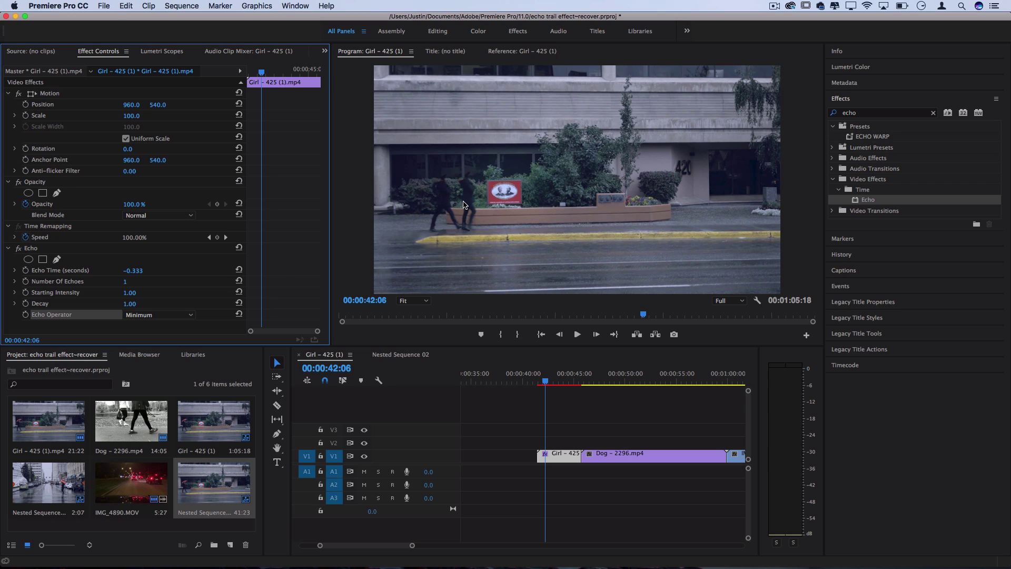
Set the Girl clip's Number Of Echoes to 4.
click(561, 383)
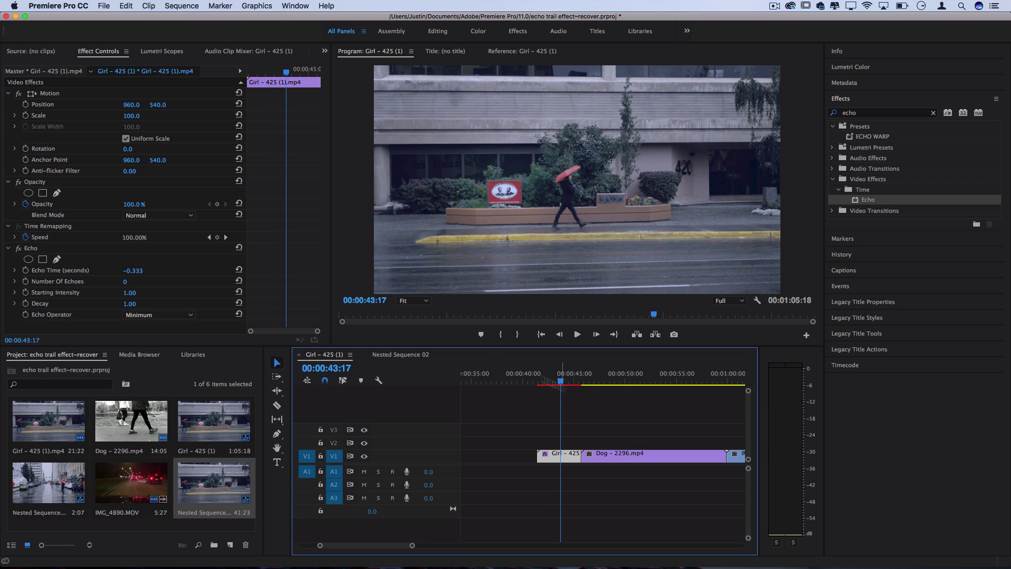
click(127, 282)
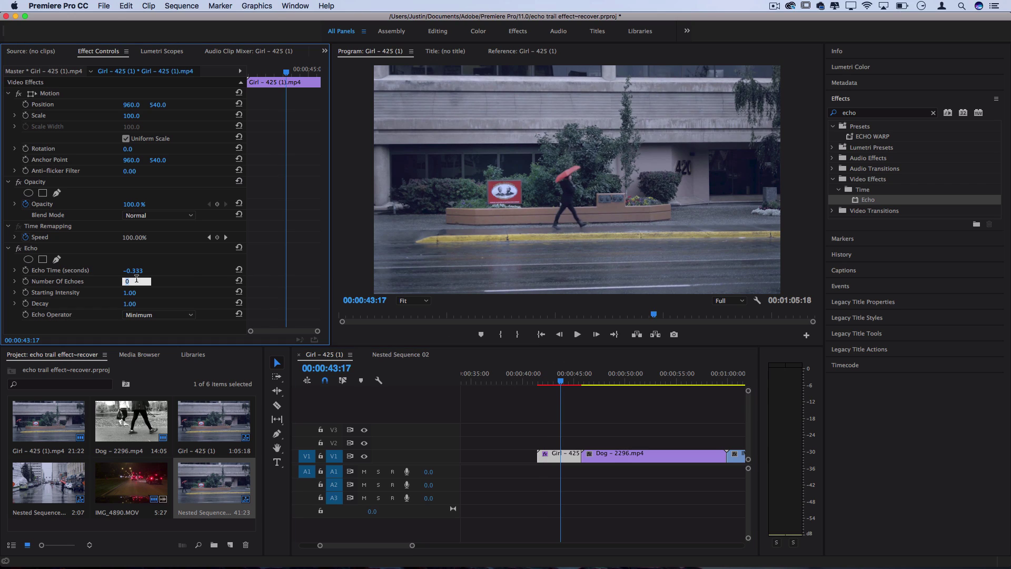
text(4)
key(Return)
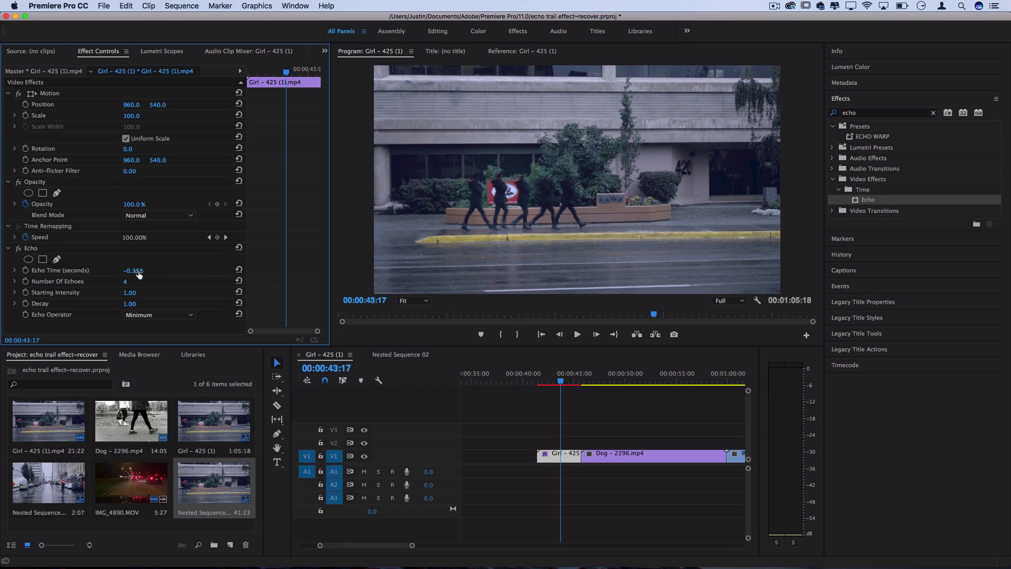
Scrub Echo Time to -0.633 seconds and play back the trail of walker clones.
mouse_move(135, 275)
mouse_down()
mouse_move(97, 275)
mouse_move(147, 275)
mouse_up()
click(540, 382)
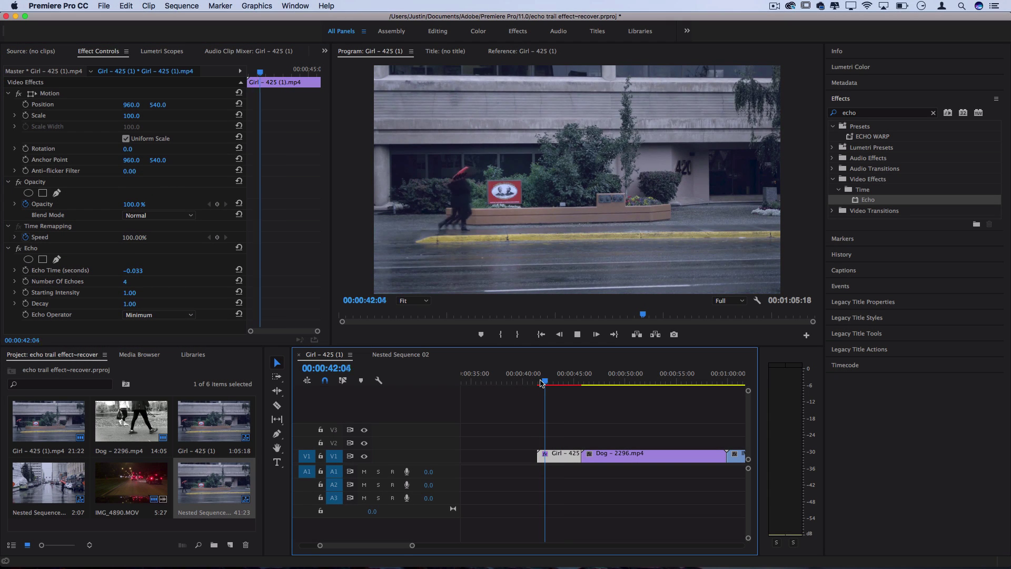
key(space)
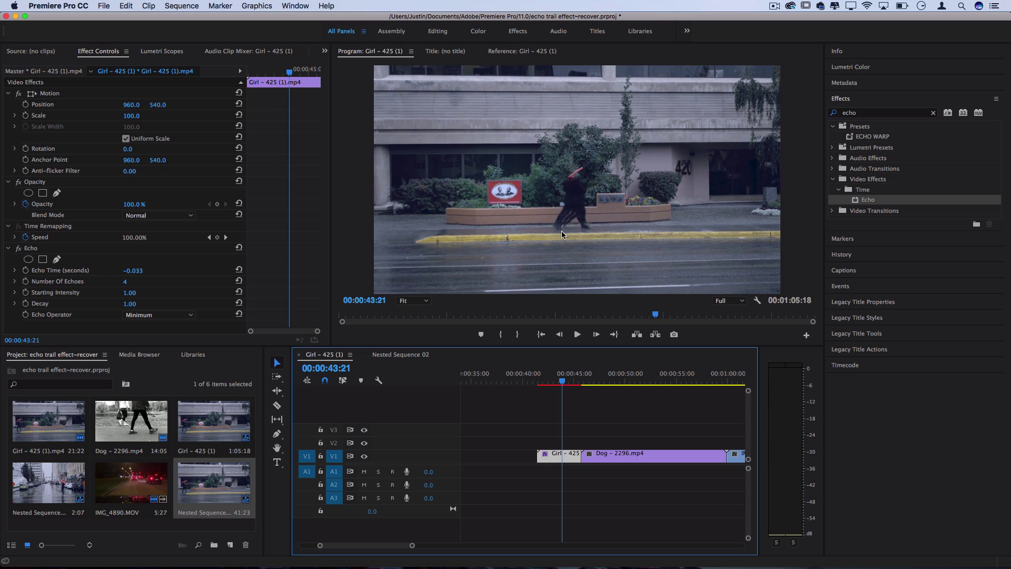
click(134, 270)
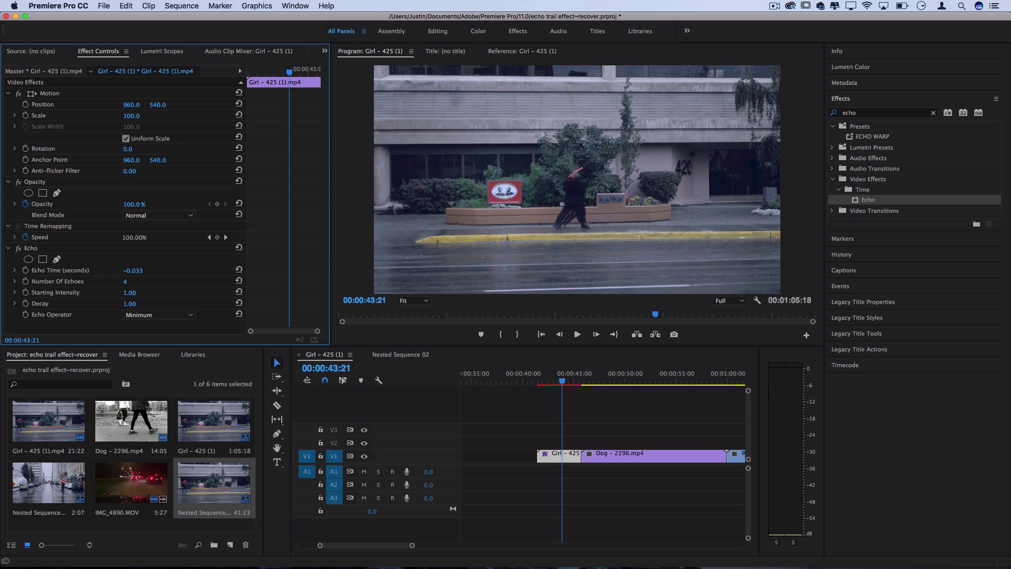
drag(134, 270, 108, 271)
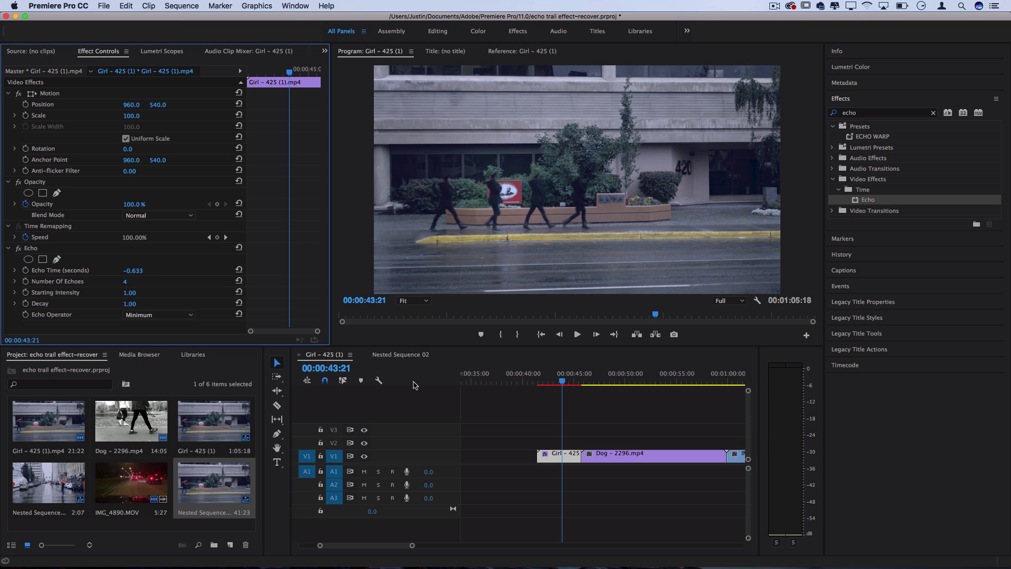
click(543, 382)
key(space)
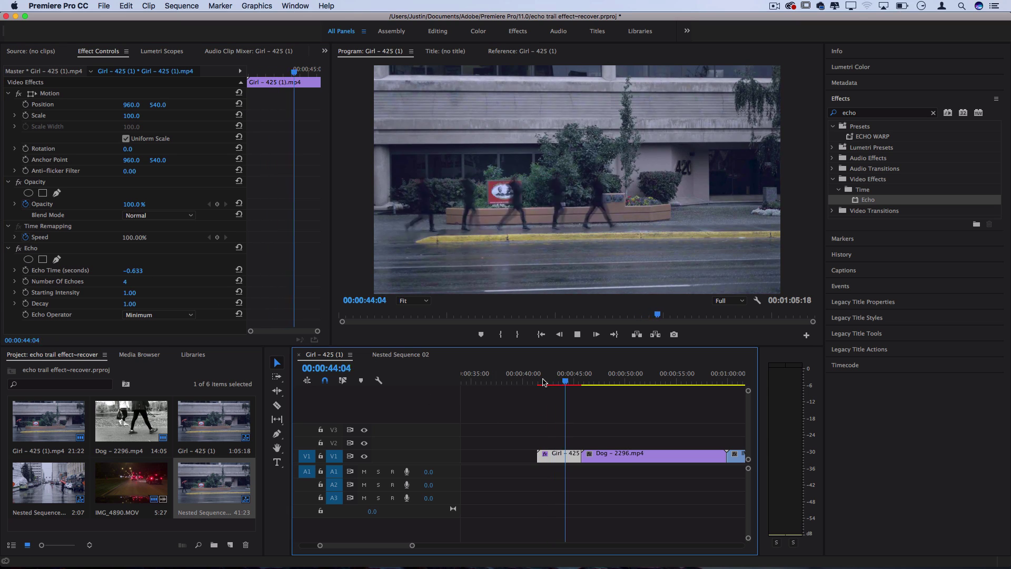
key(space)
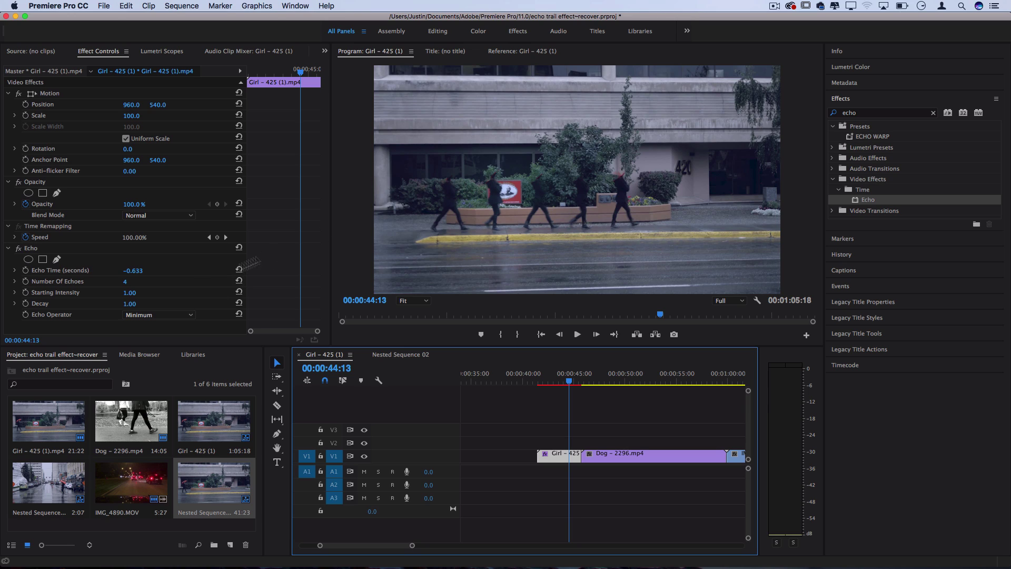
click(148, 316)
Preview the echo with the Maximum operator, then switch the operator back to Minimum.
click(150, 333)
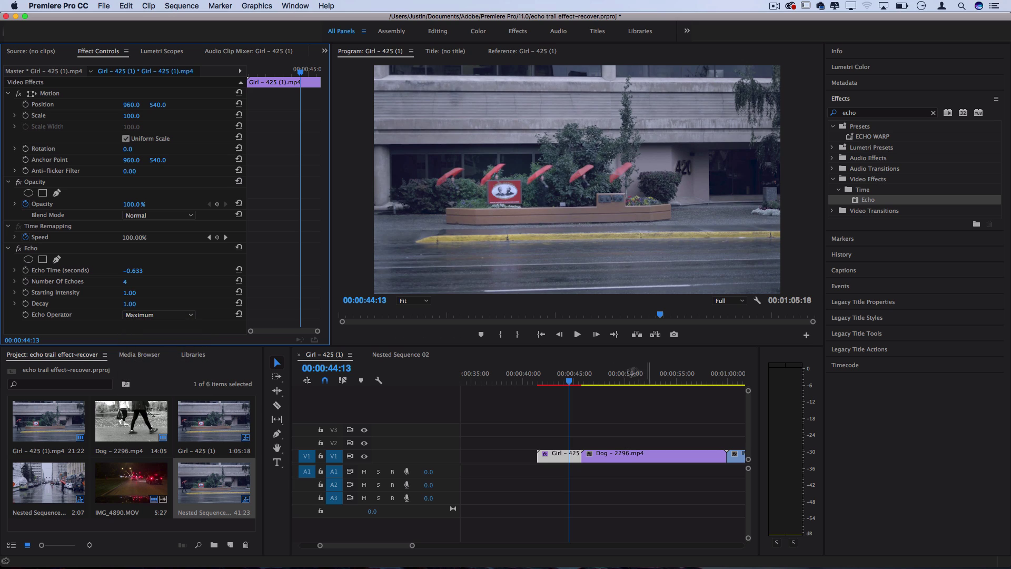
click(542, 383)
key(space)
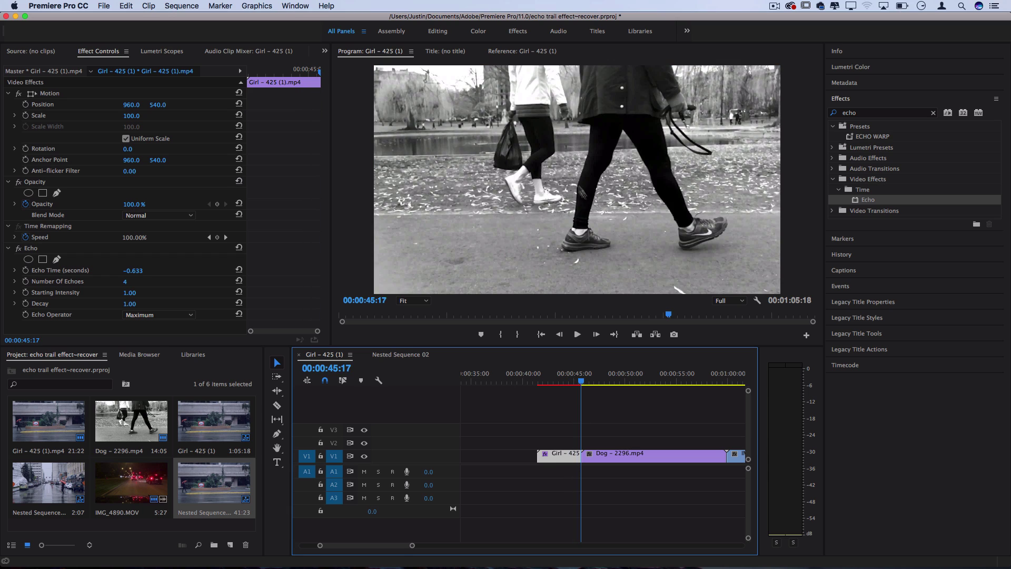
click(158, 314)
click(156, 346)
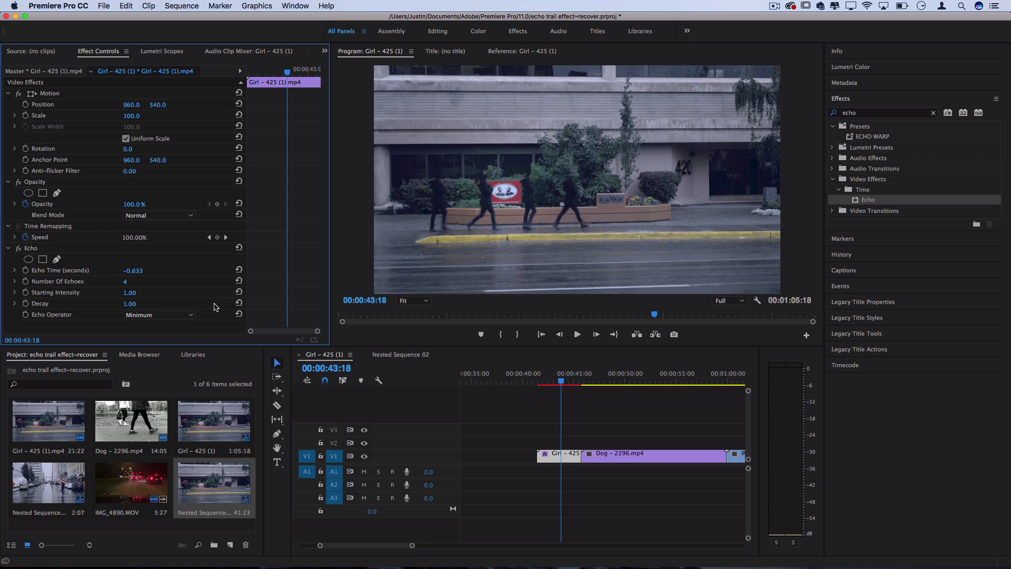
Lower the Girl clip's echo Decay from 1.00 to 0.70 and replay the fading clones.
click(59, 297)
click(39, 304)
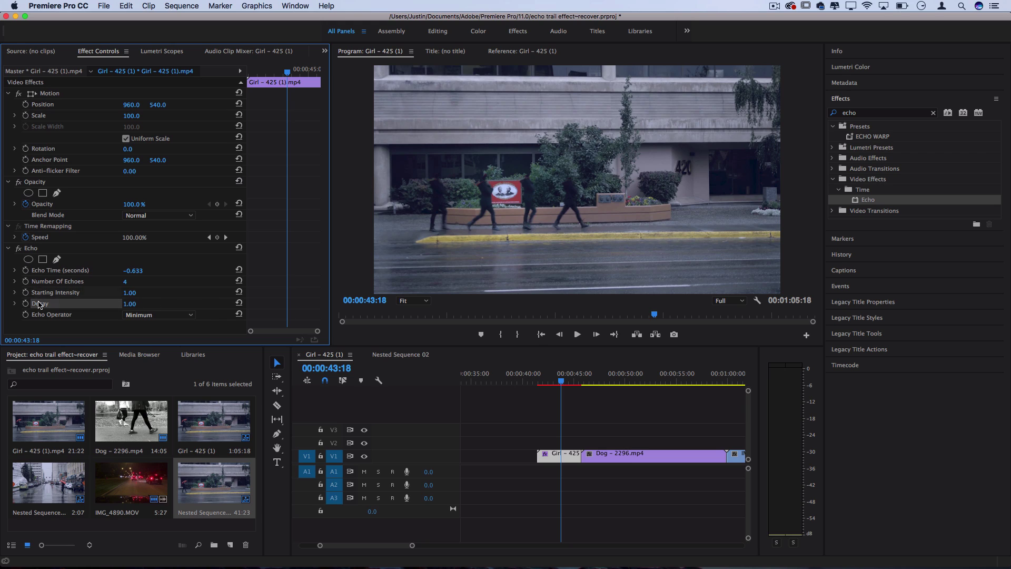
click(55, 296)
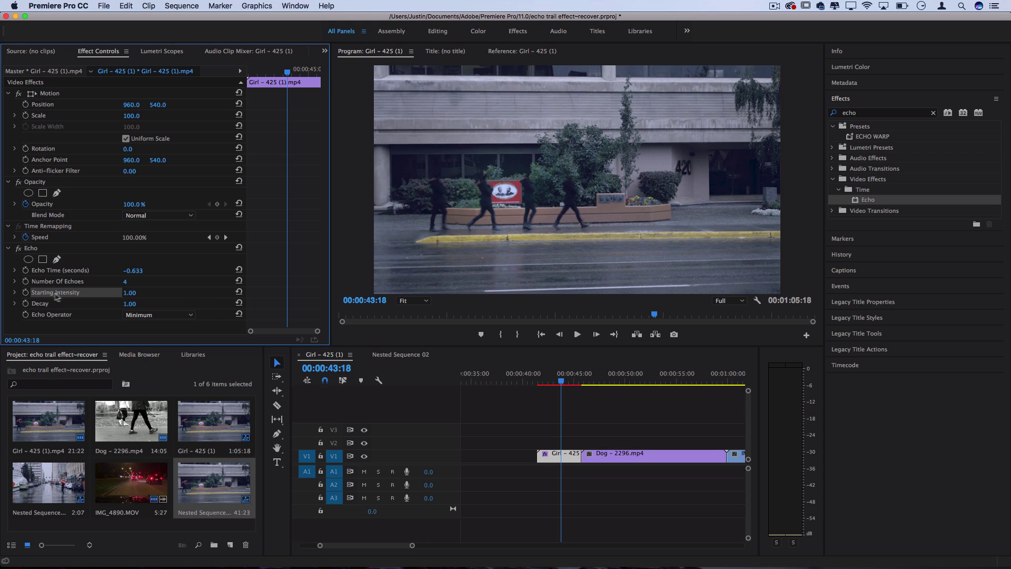
drag(129, 293, 133, 293)
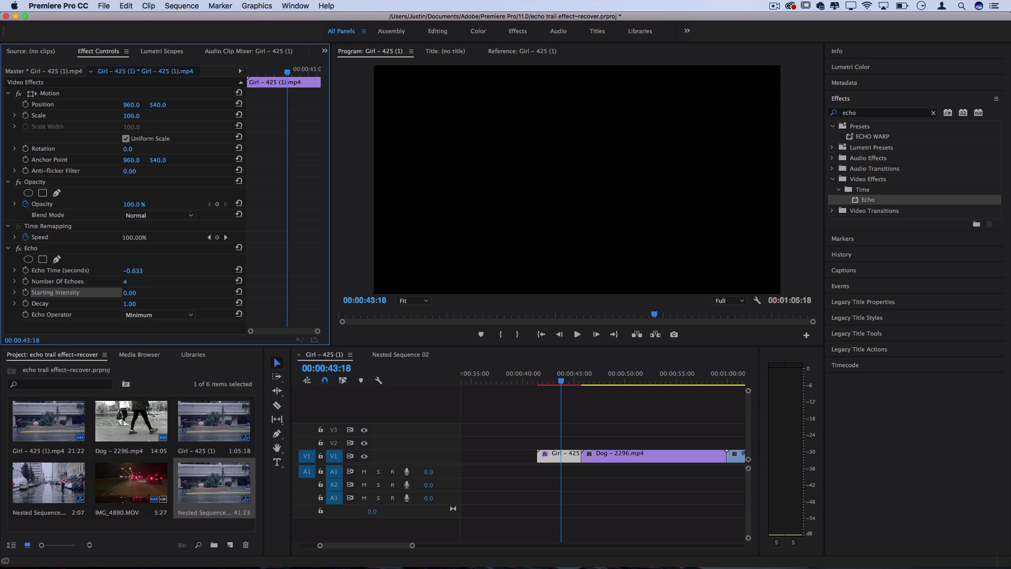
click(62, 305)
click(129, 304)
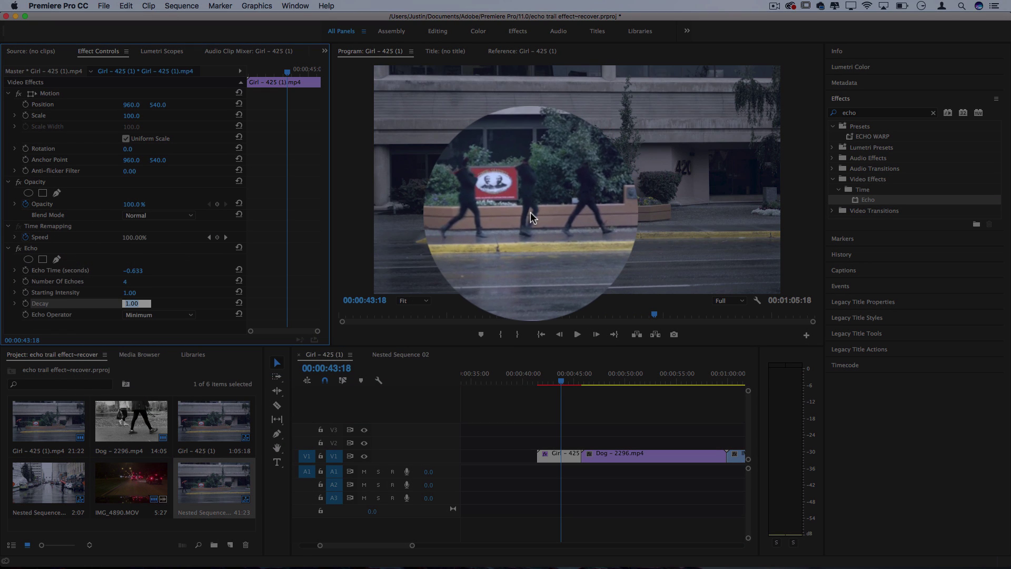
click(172, 305)
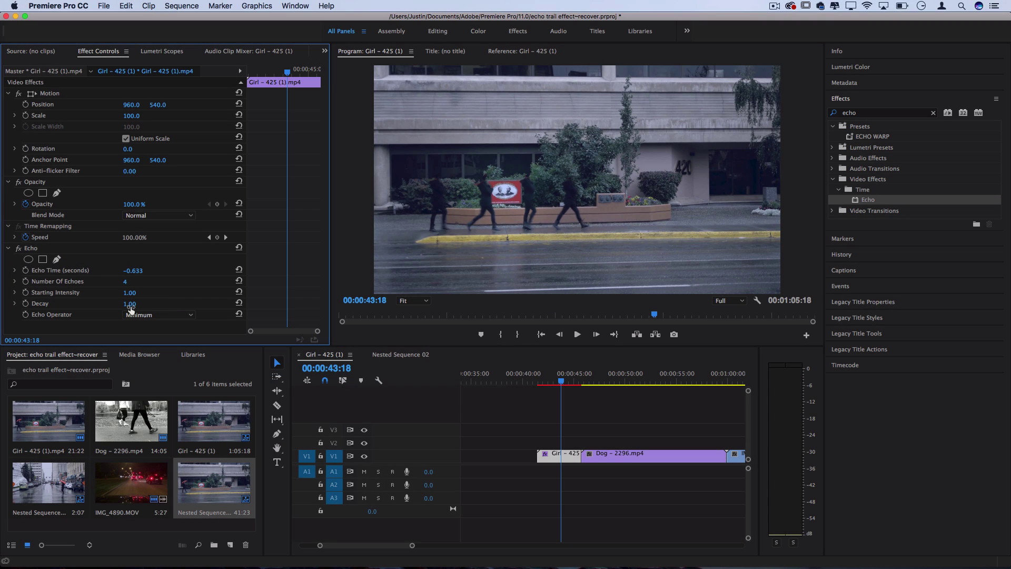
drag(129, 304, 113, 304)
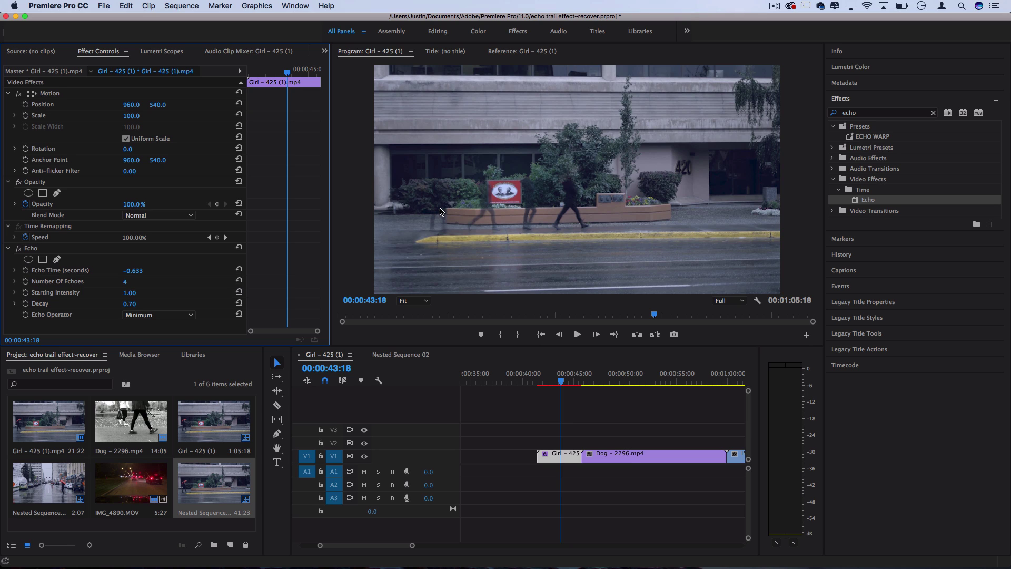
click(542, 381)
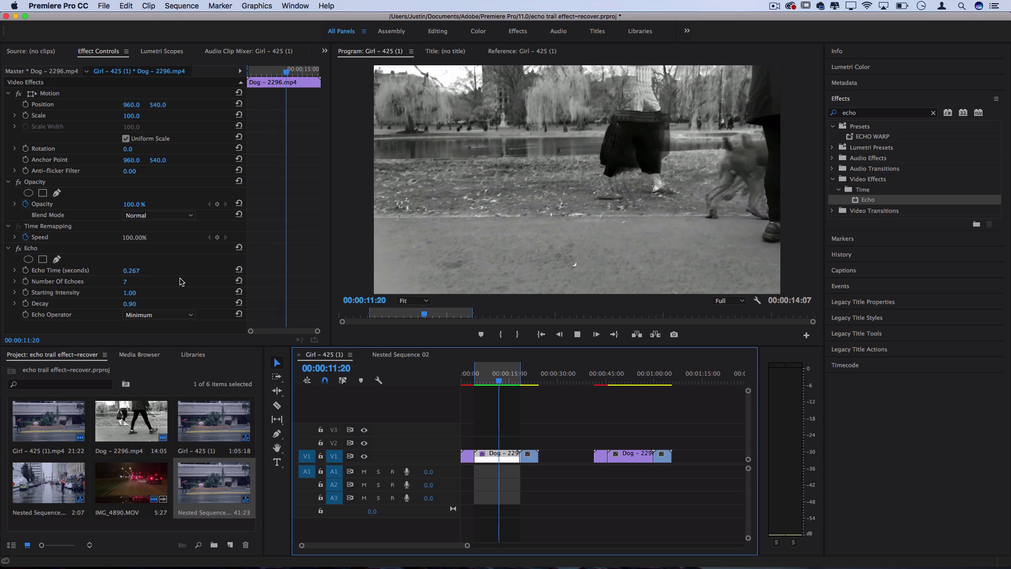
Preview the Dog clip and scrub its Echo Time to -0.200 seconds.
key(space)
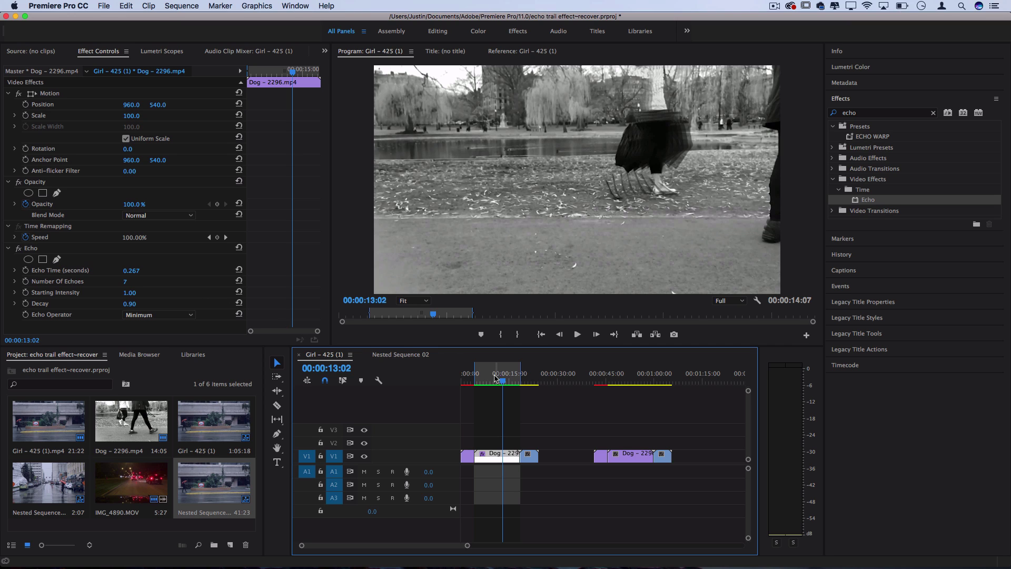
drag(494, 377, 485, 382)
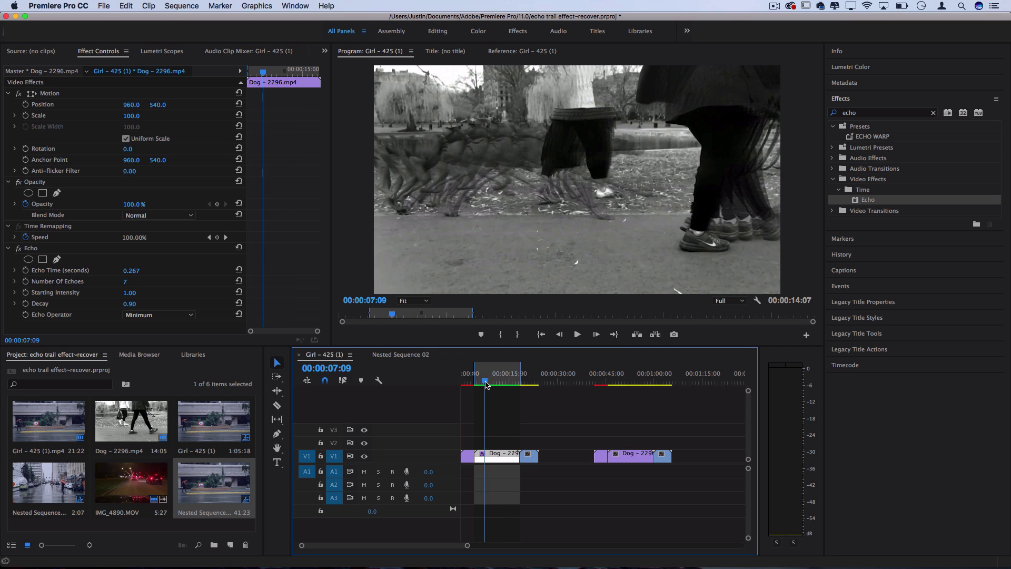
click(132, 272)
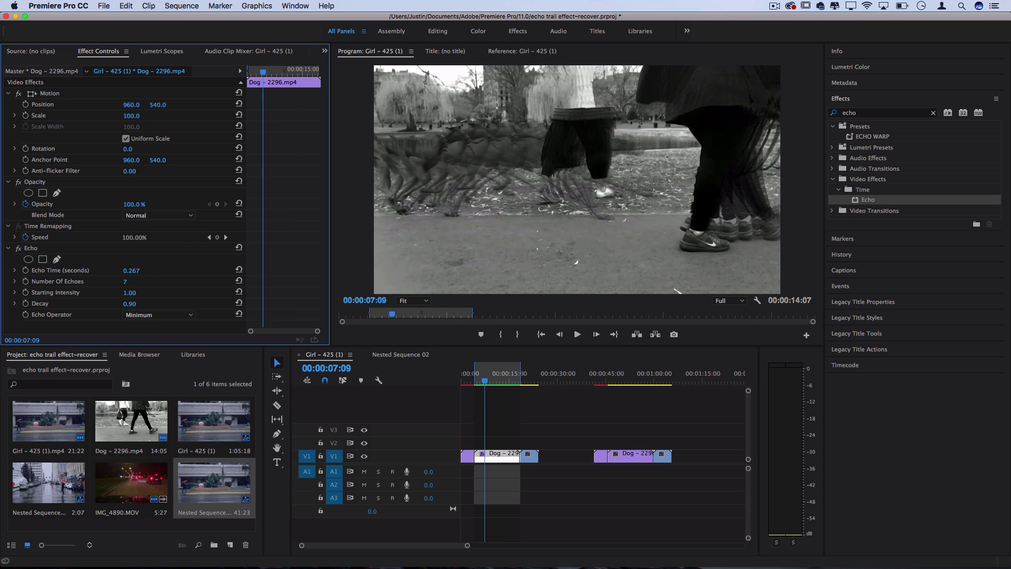
drag(131, 271, 158, 271)
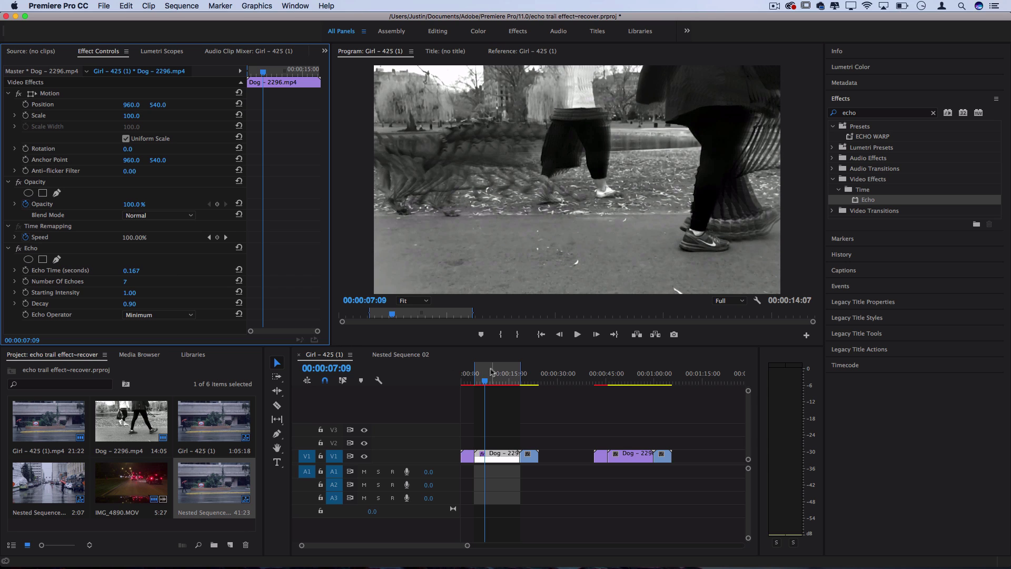
drag(491, 371, 474, 372)
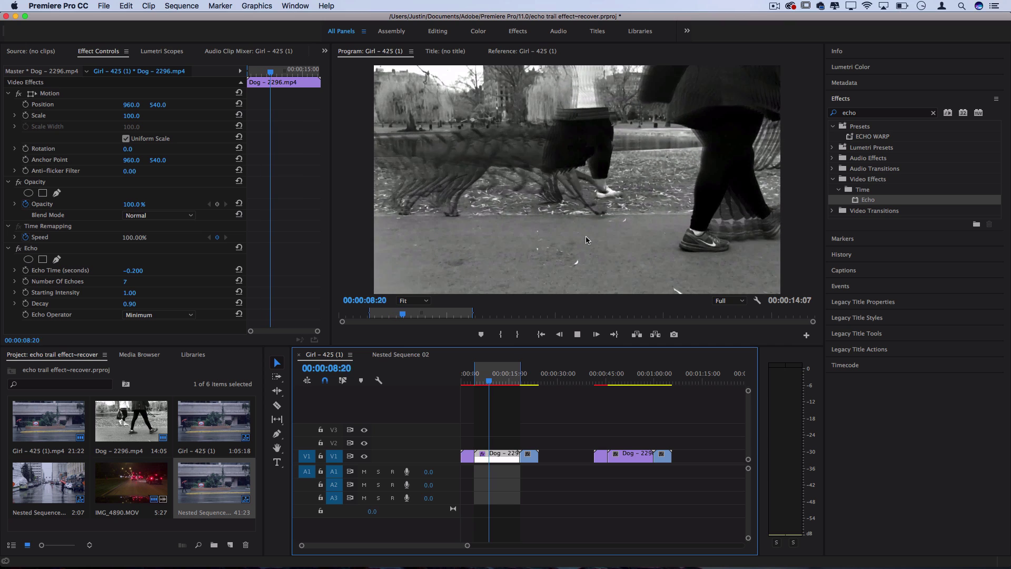
key(space)
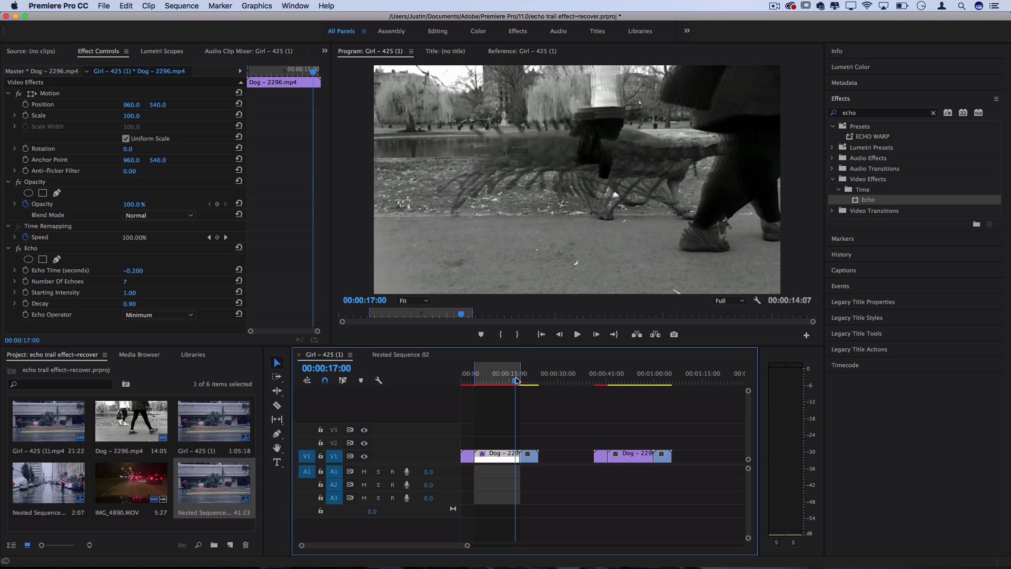
drag(505, 382, 477, 387)
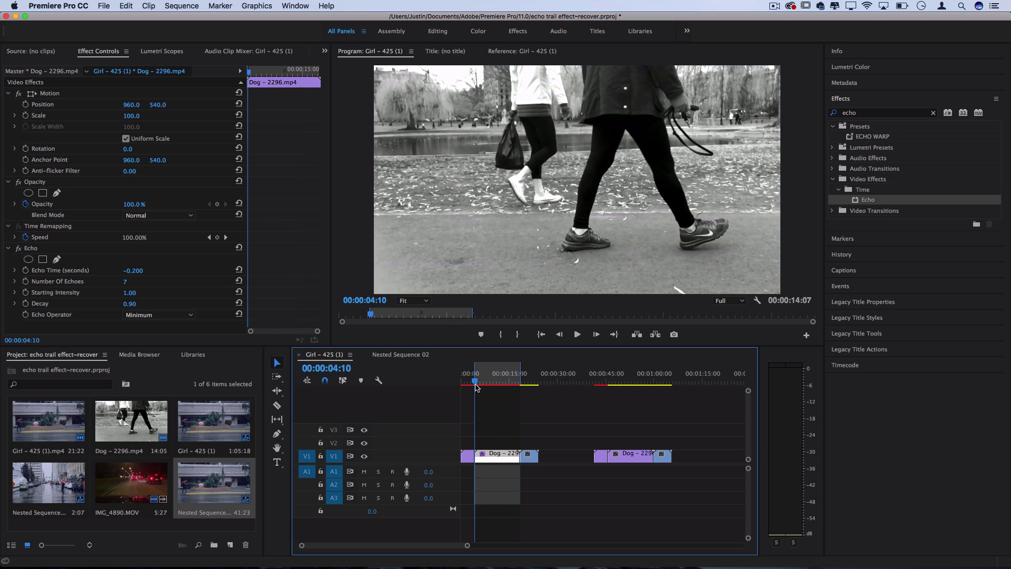
On IMG_4890.MOV, try the Minimum operator, restore Maximum, and preview the light streaks.
key(space)
click(519, 380)
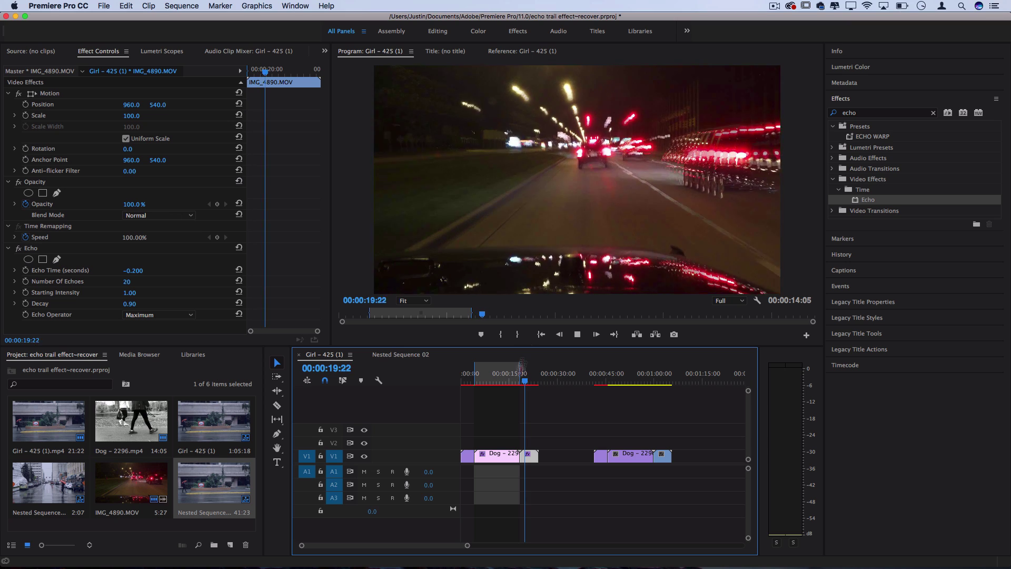
click(149, 316)
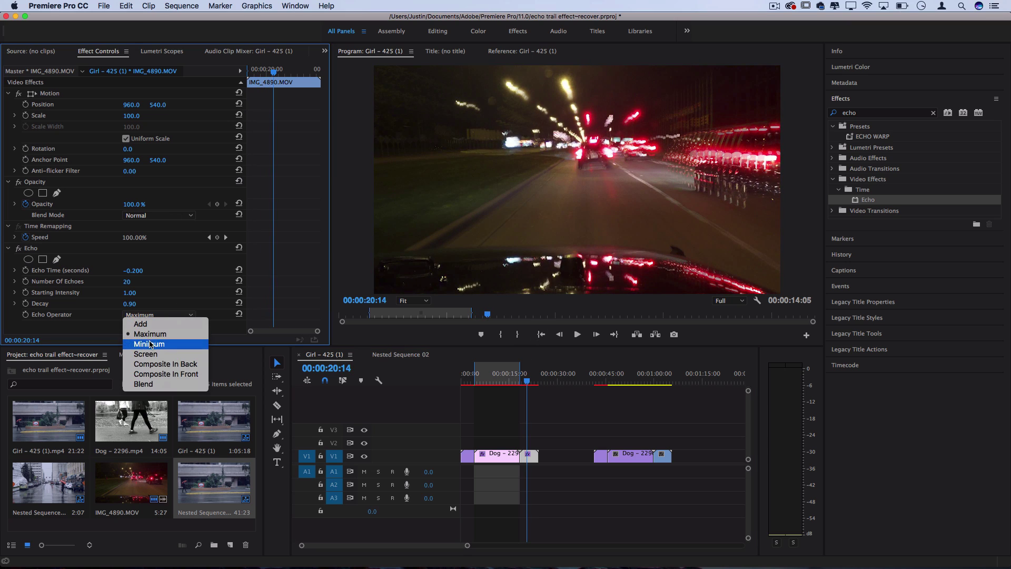
click(150, 345)
click(158, 318)
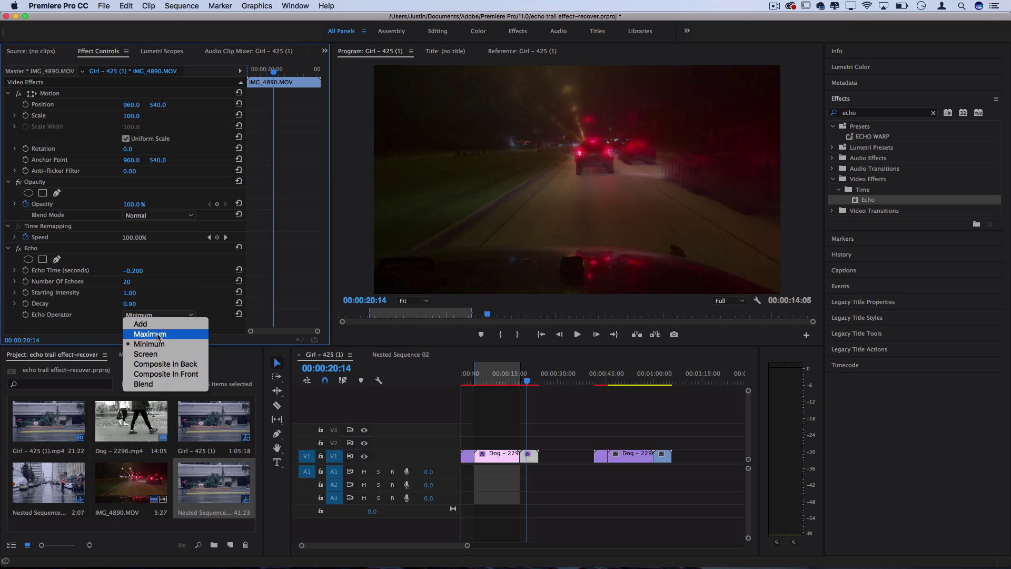
click(150, 334)
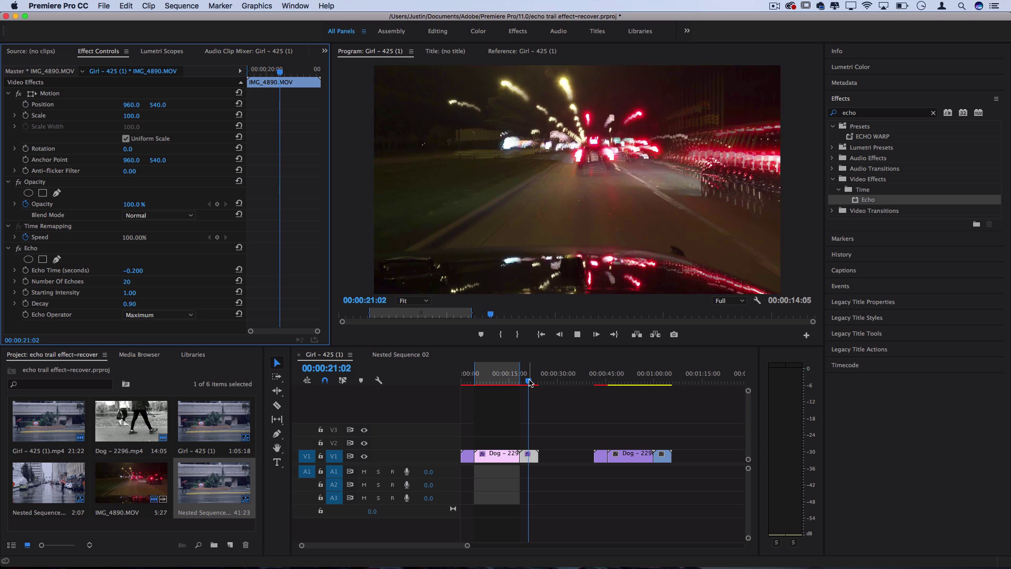
key(space)
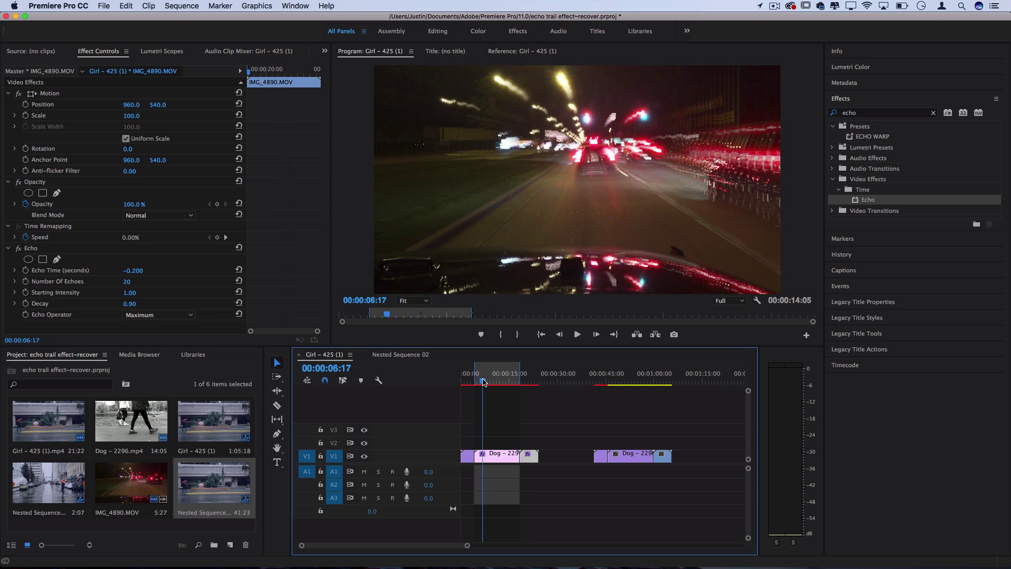
key(space)
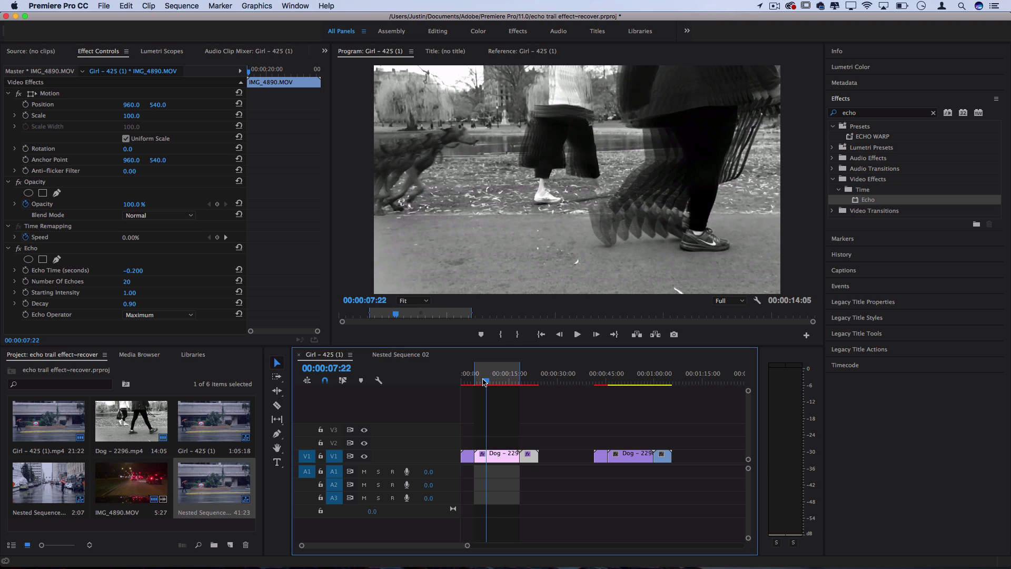
drag(484, 381, 421, 383)
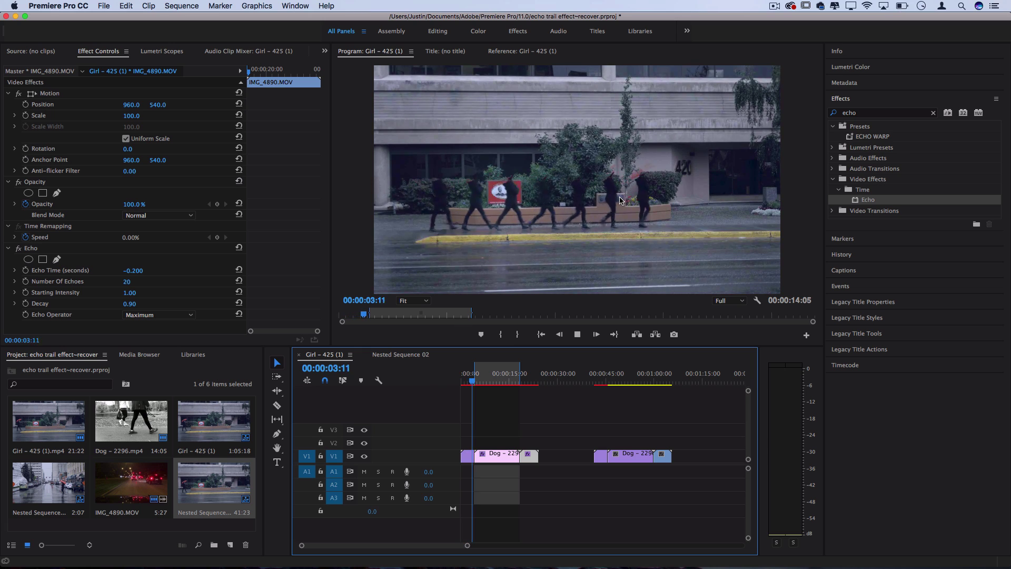
key(space)
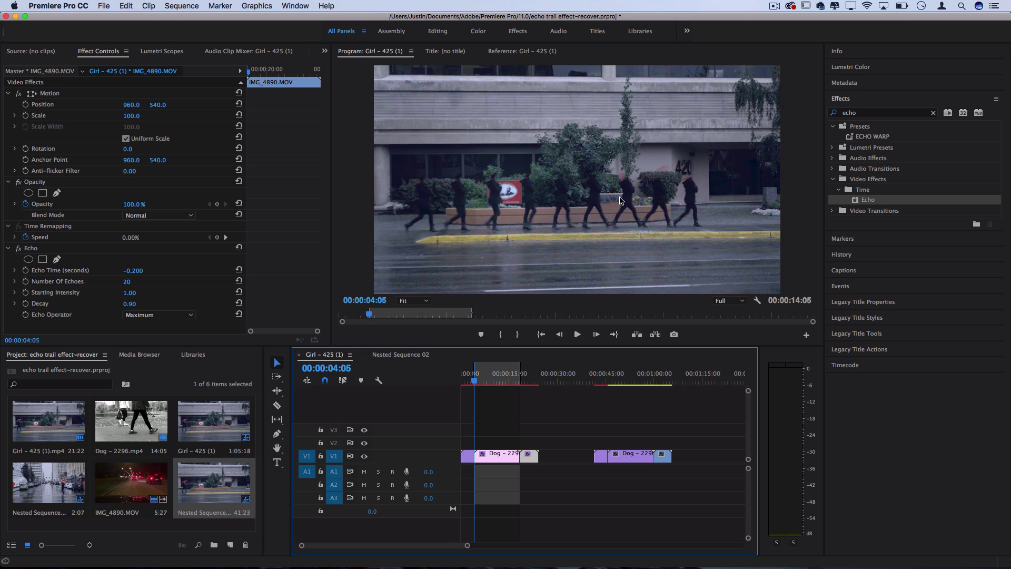